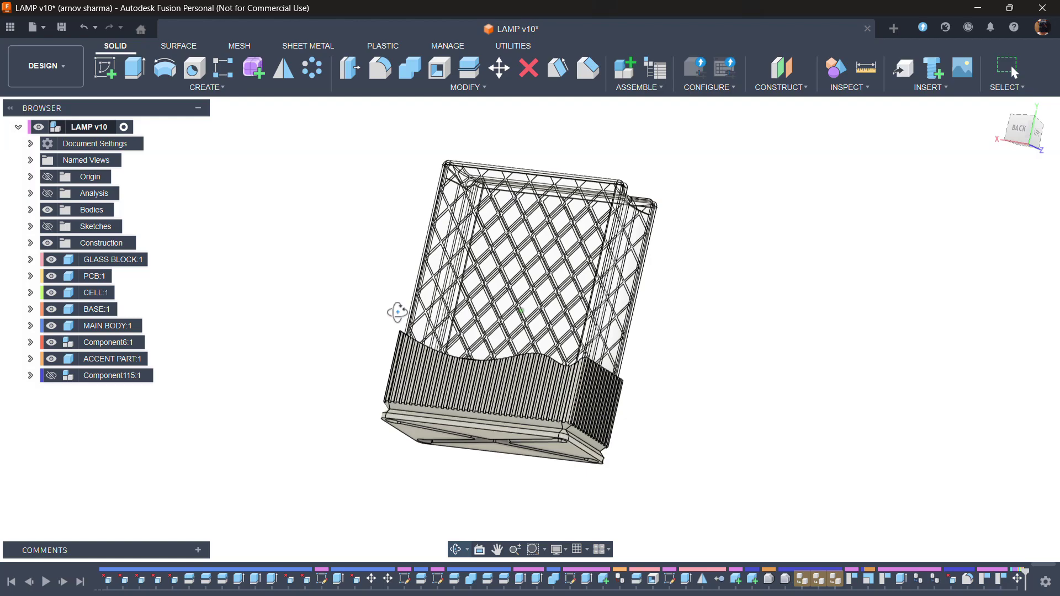
- Hide the glass block, PCB, board and battery to look down into the enclosure
{"action": "left_click", "coordinate": [50, 259]}
{"action": "mouse_move", "coordinate": [787, 501]}
{"action": "left_mouse_down"}
{"action": "mouse_move", "coordinate": [797, 394]}
{"action": "mouse_move", "coordinate": [791, 495]}
{"action": "left_mouse_up"}
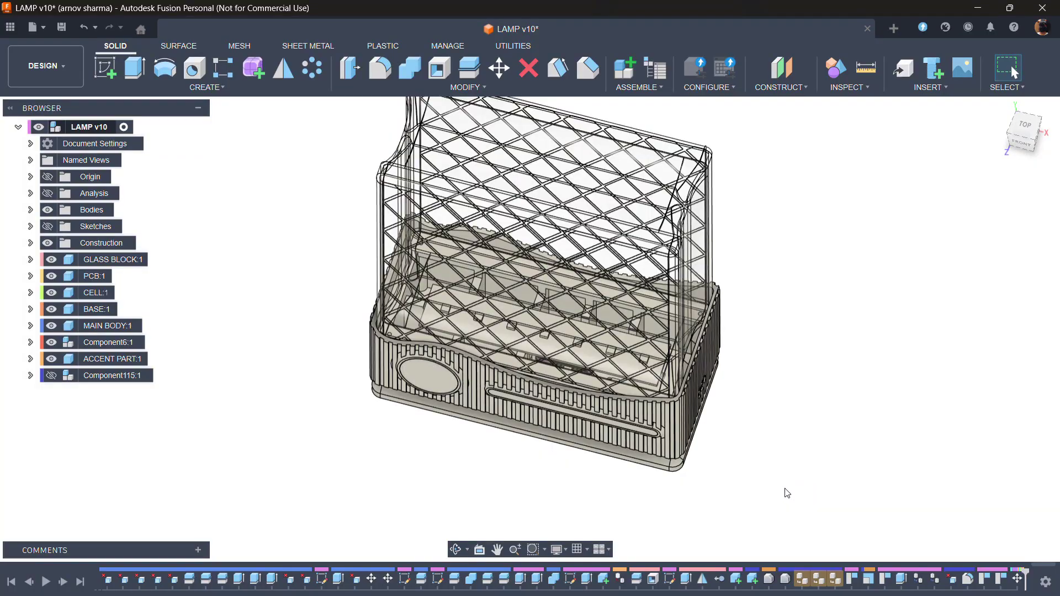
{"action": "scroll", "coordinate": [766, 479], "scroll_direction": "down", "scroll_amount": 2}
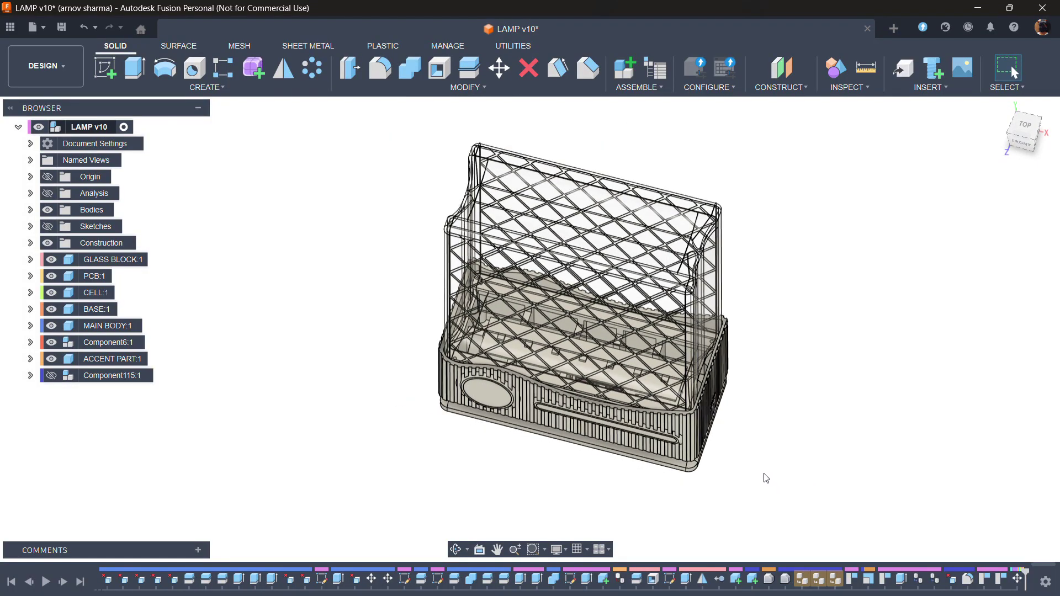
{"action": "left_click", "coordinate": [51, 259]}
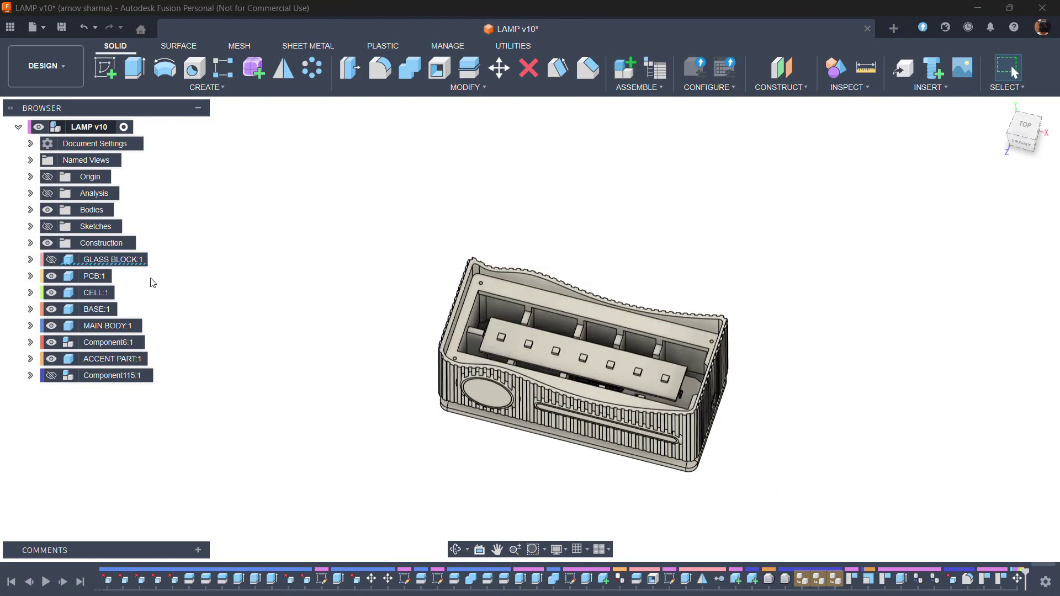
{"action": "left_click_drag", "start_coordinate": [578, 378], "coordinate": [598, 402]}
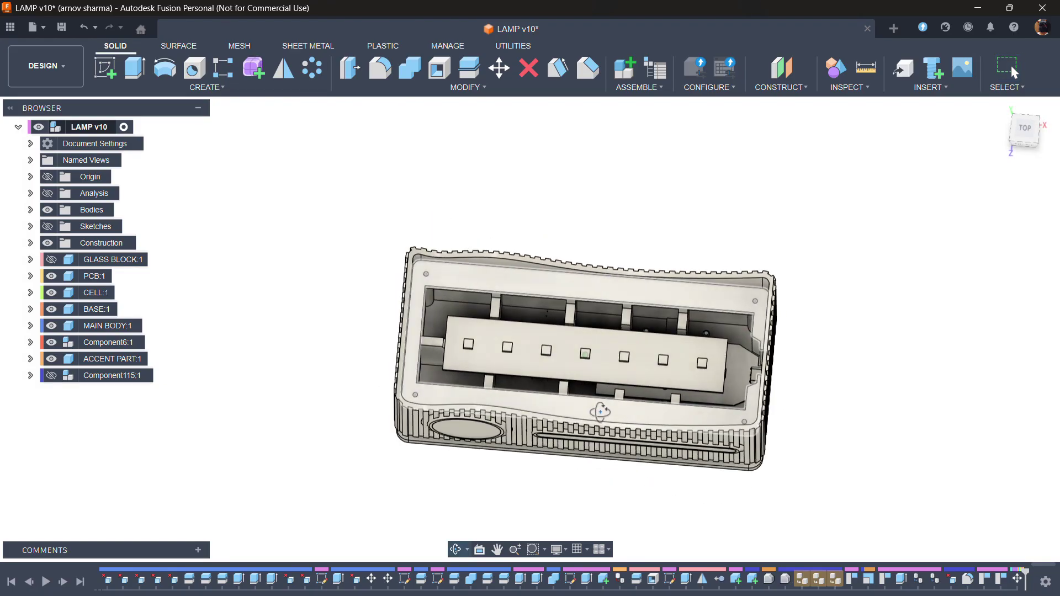
{"action": "scroll", "coordinate": [596, 415], "scroll_direction": "up", "scroll_amount": 2}
{"action": "left_click", "coordinate": [51, 276]}
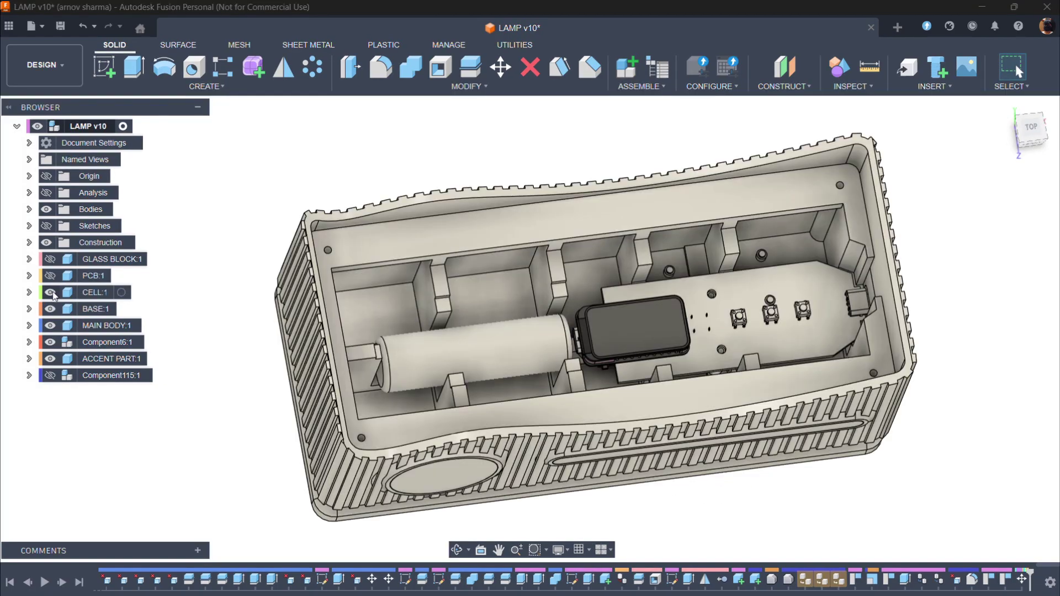
{"action": "left_click", "coordinate": [50, 342]}
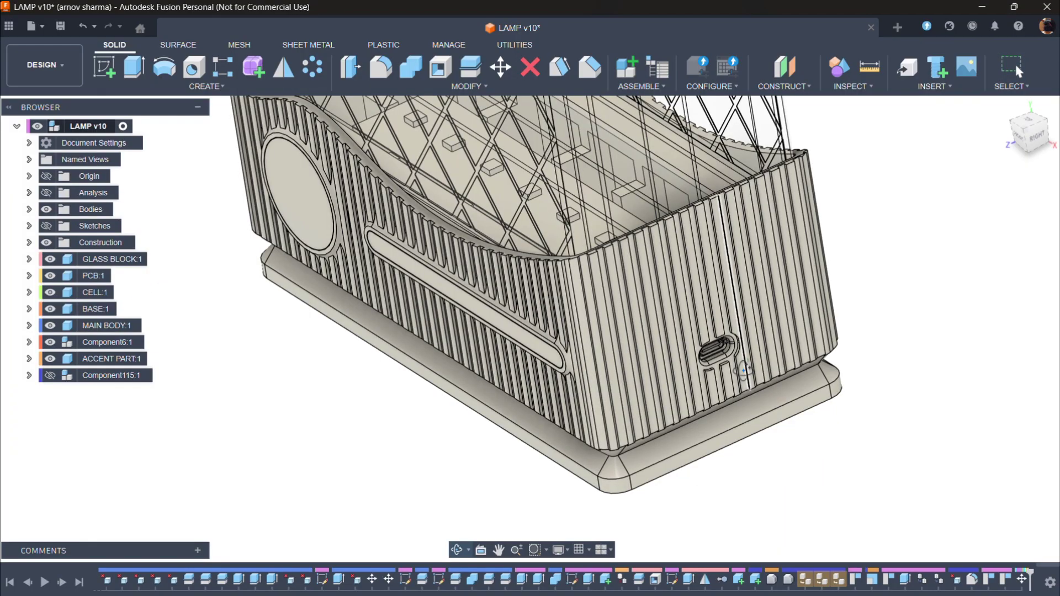
{"action": "mouse_move", "coordinate": [743, 370]}
{"action": "left_mouse_down"}
{"action": "mouse_move", "coordinate": [757, 402]}
{"action": "mouse_move", "coordinate": [742, 366]}
{"action": "left_mouse_up"}
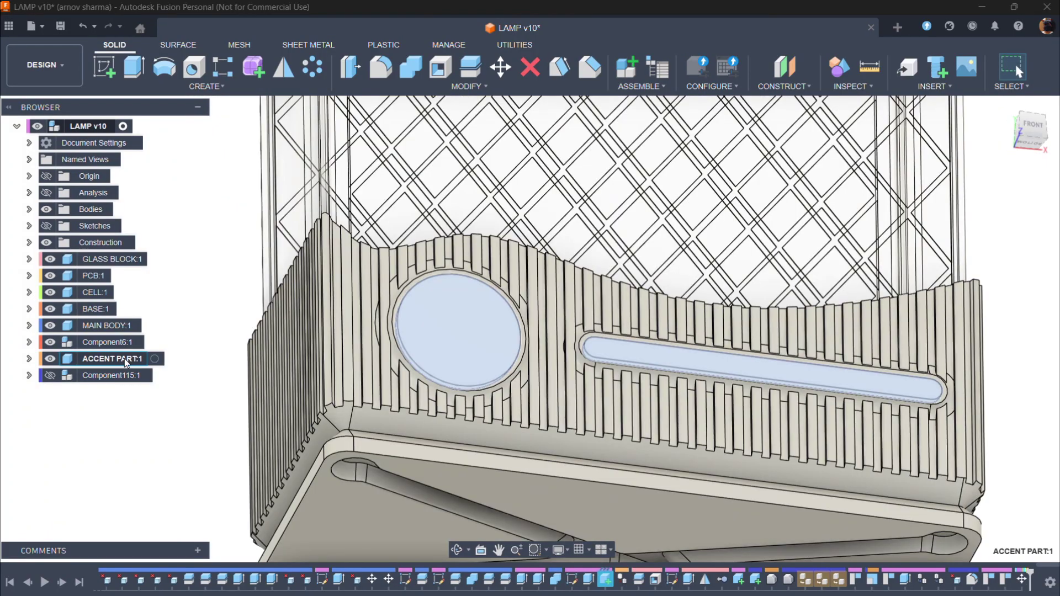
- Move the selected accent part up 25 mm along Z, out of the body
{"action": "key", "text": "m"}
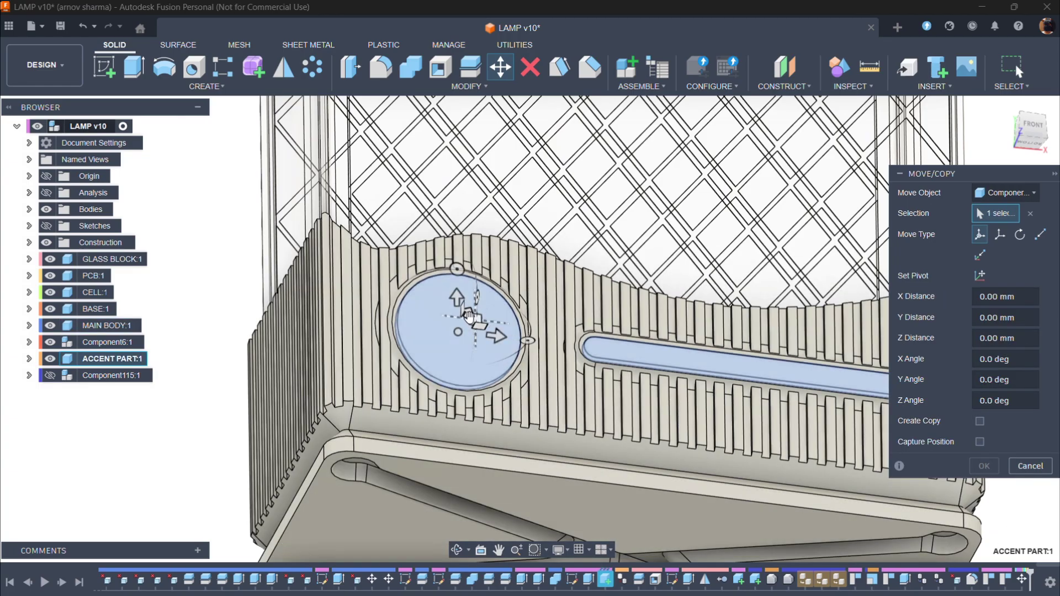
{"action": "left_click_drag", "start_coordinate": [477, 298], "coordinate": [508, 318]}
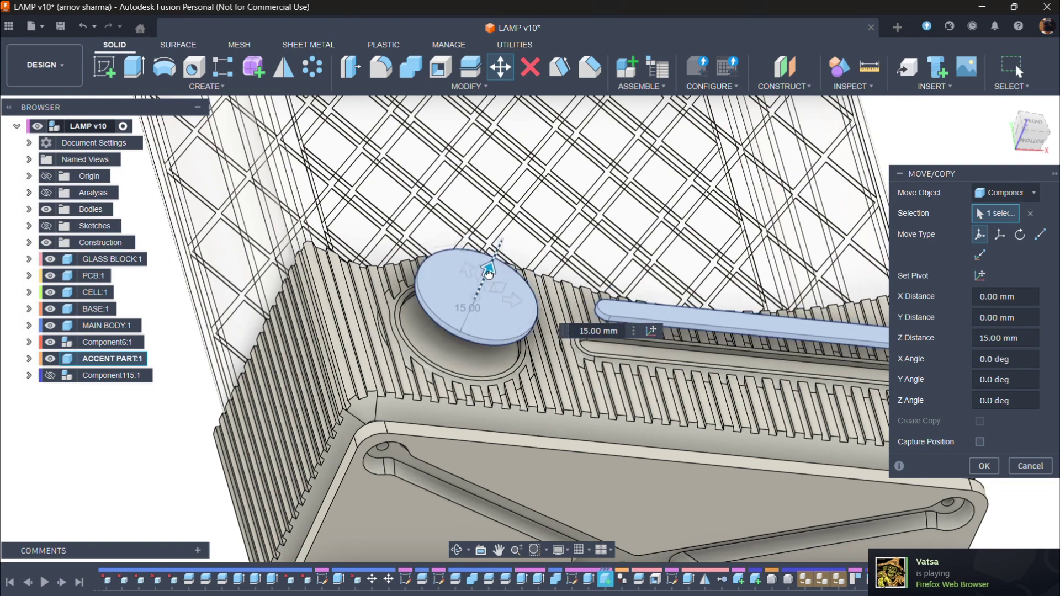
{"action": "left_click_drag", "start_coordinate": [488, 275], "coordinate": [519, 268]}
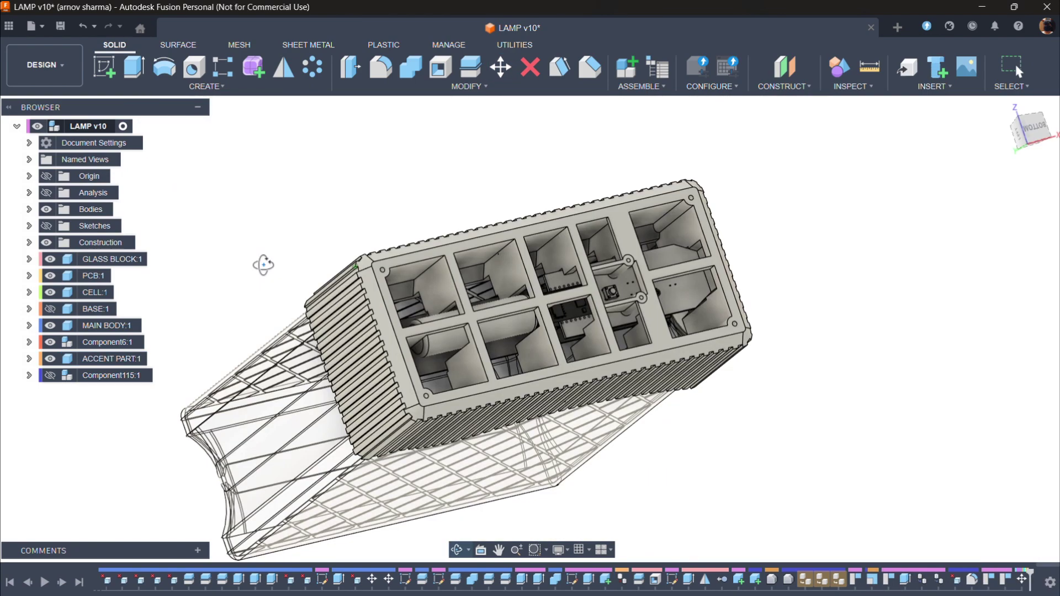
- Inspect the ribbed base plate and main body, then leave only the accent disc and strip visible
{"action": "left_click_drag", "start_coordinate": [264, 263], "coordinate": [259, 250]}
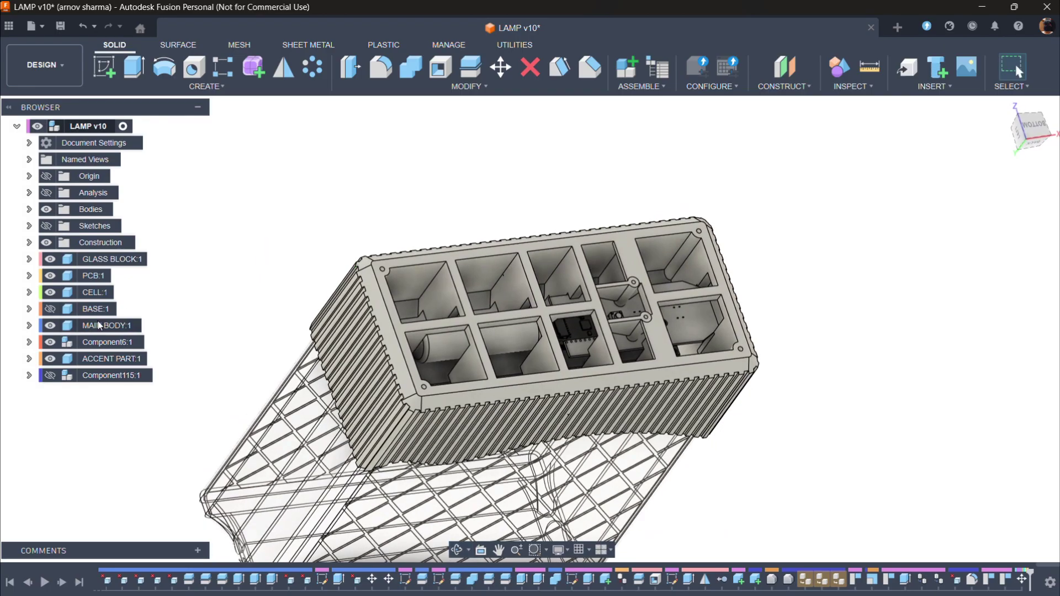
{"action": "left_click", "coordinate": [49, 308]}
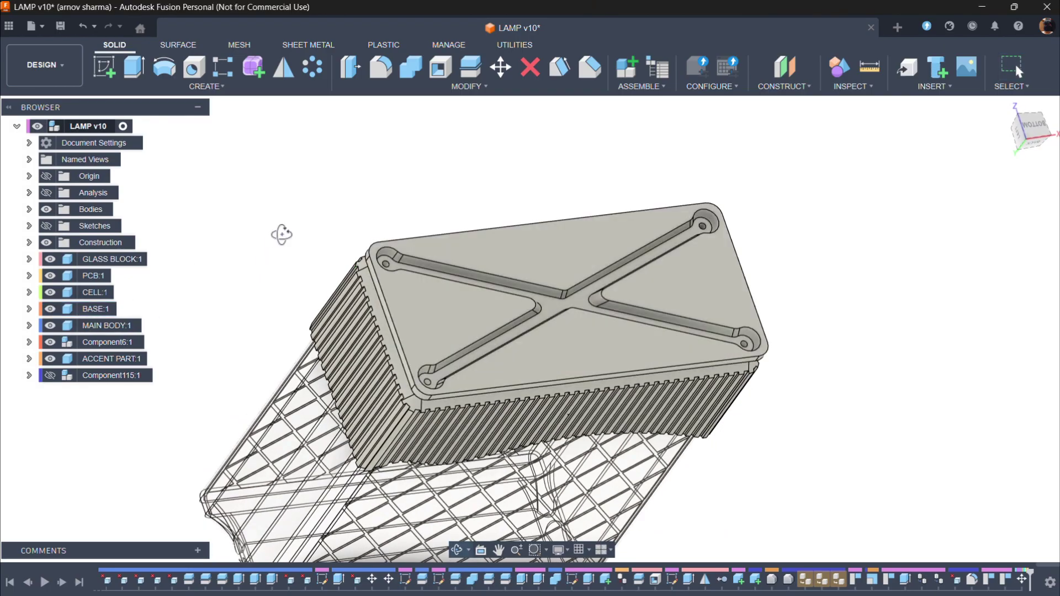
{"action": "mouse_move", "coordinate": [281, 234]}
{"action": "left_mouse_down"}
{"action": "mouse_move", "coordinate": [306, 240]}
{"action": "mouse_move", "coordinate": [276, 243]}
{"action": "mouse_move", "coordinate": [262, 223]}
{"action": "mouse_move", "coordinate": [271, 230]}
{"action": "left_mouse_up"}
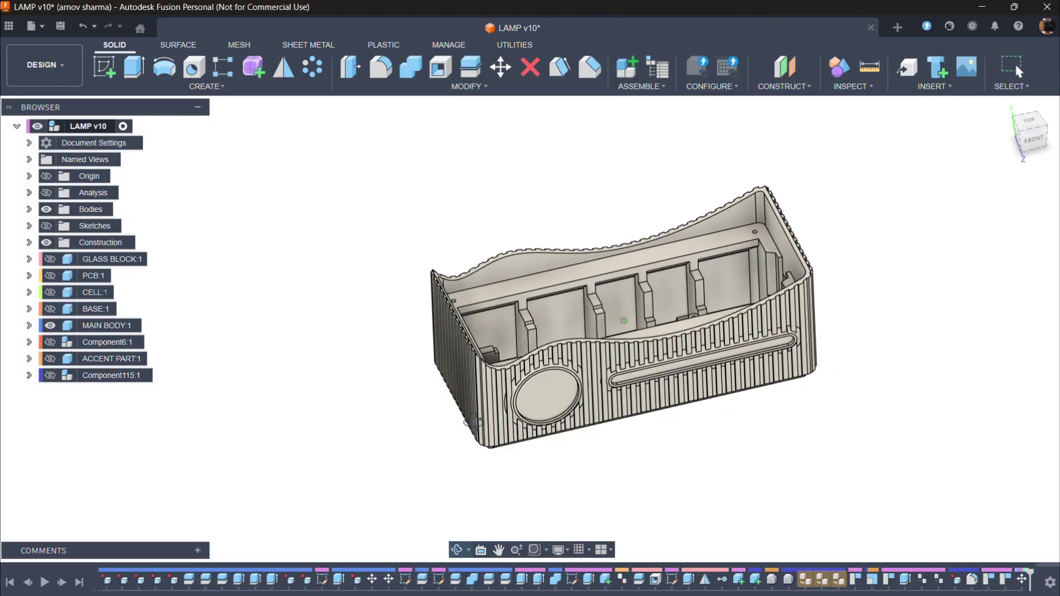
{"action": "left_click_drag", "start_coordinate": [552, 331], "coordinate": [525, 398]}
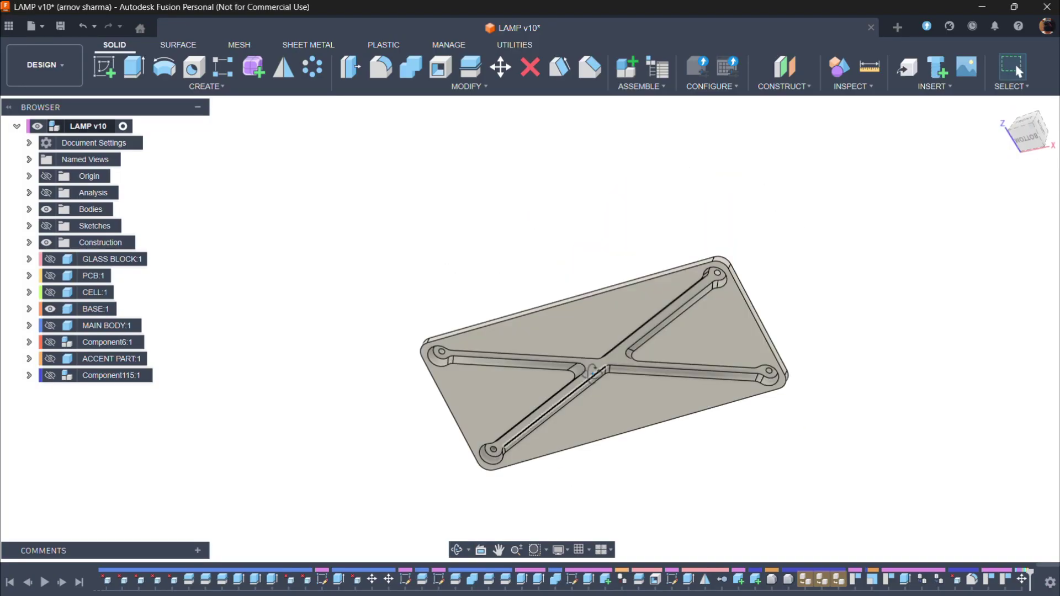
{"action": "left_click_drag", "start_coordinate": [552, 431], "coordinate": [589, 469]}
{"action": "left_click", "coordinate": [50, 358]}
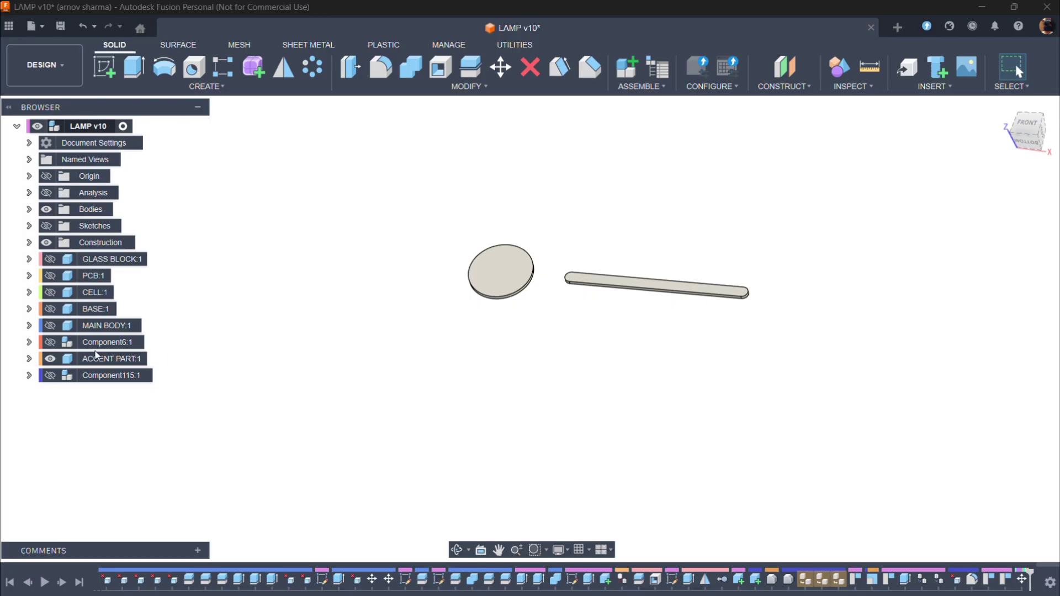
{"action": "left_click_drag", "start_coordinate": [425, 359], "coordinate": [403, 367]}
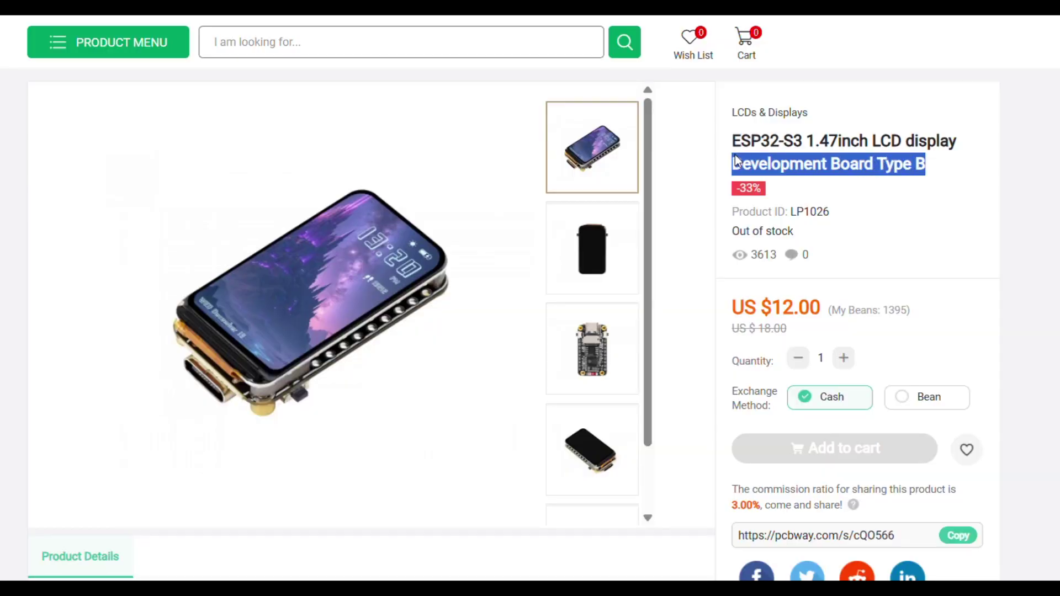
- Deselect the ESP32-S3 1.47inch LCD product title text
{"action": "left_click", "coordinate": [909, 197]}
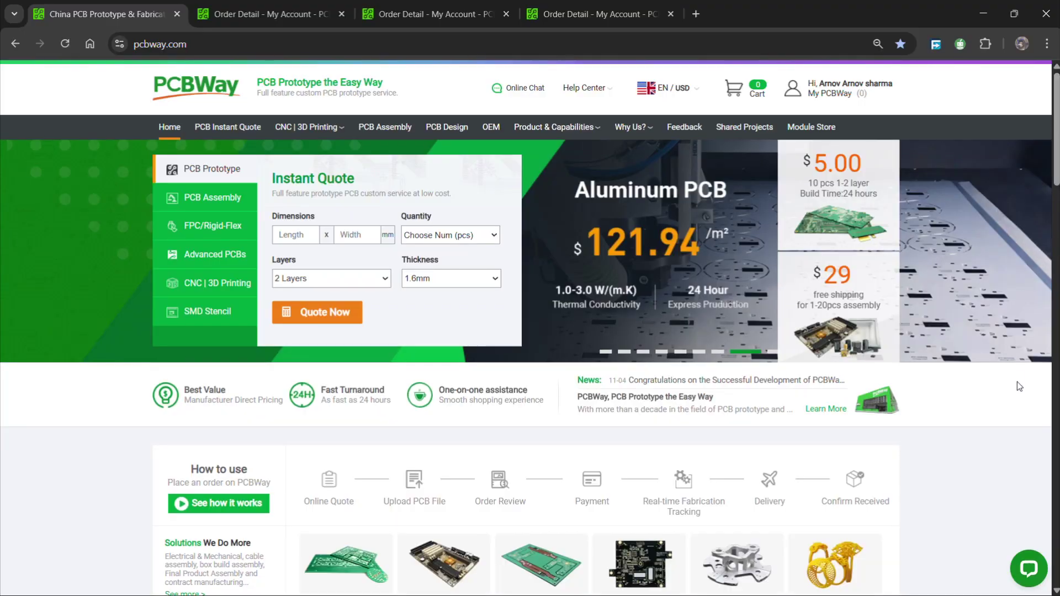
- Scroll the PCBWay homepage, cycling the services carousel and the customer project cards
{"action": "scroll", "coordinate": [1019, 385], "scroll_direction": "down", "scroll_amount": 10}
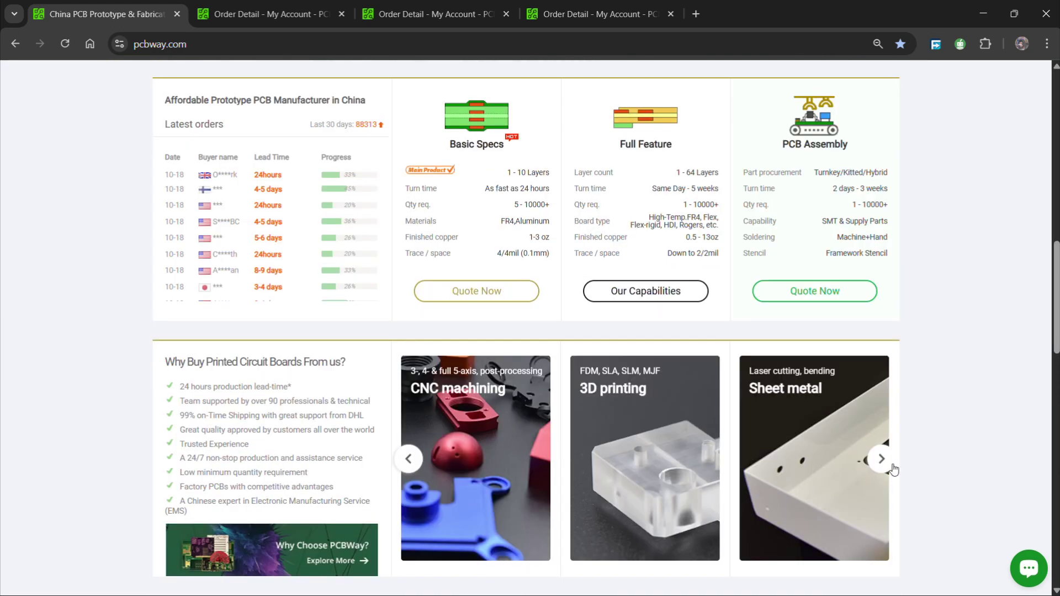
{"action": "left_click", "coordinate": [881, 459]}
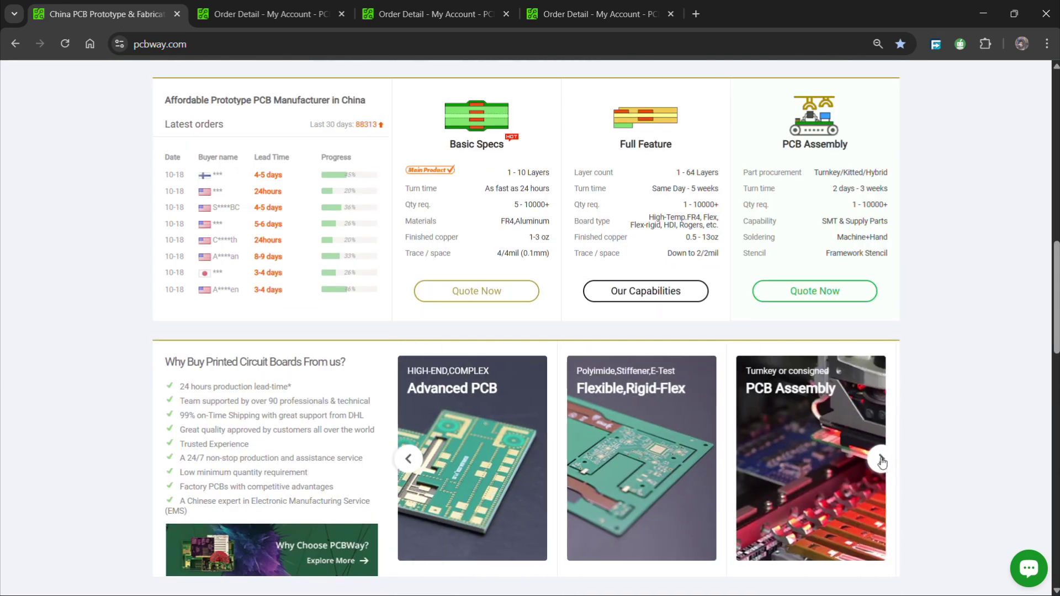
{"action": "scroll", "coordinate": [881, 461], "scroll_direction": "down", "scroll_amount": 5}
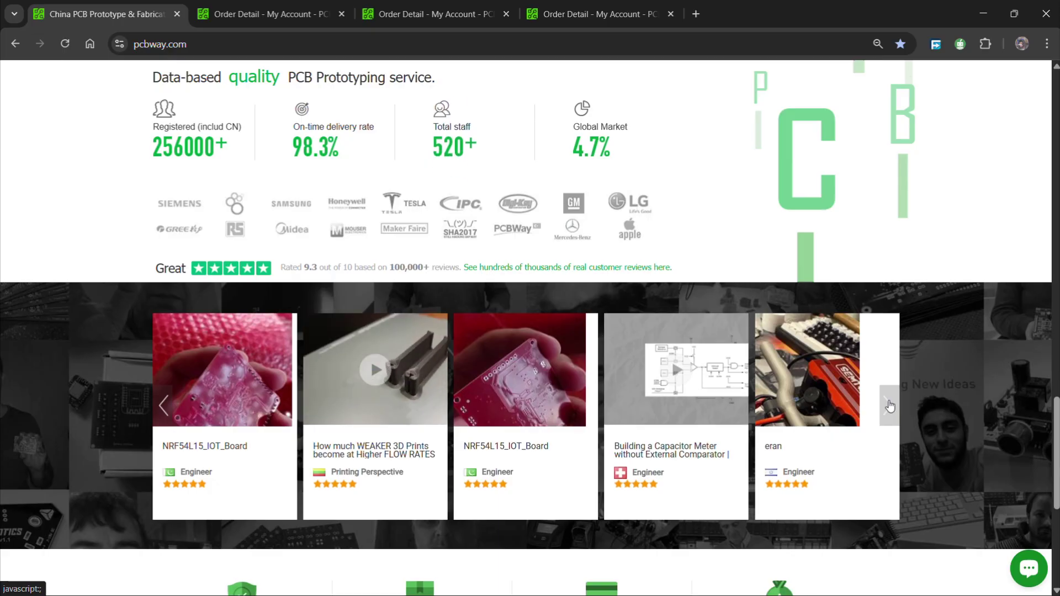
{"action": "left_click", "coordinate": [889, 406]}
{"action": "left_click", "coordinate": [888, 407]}
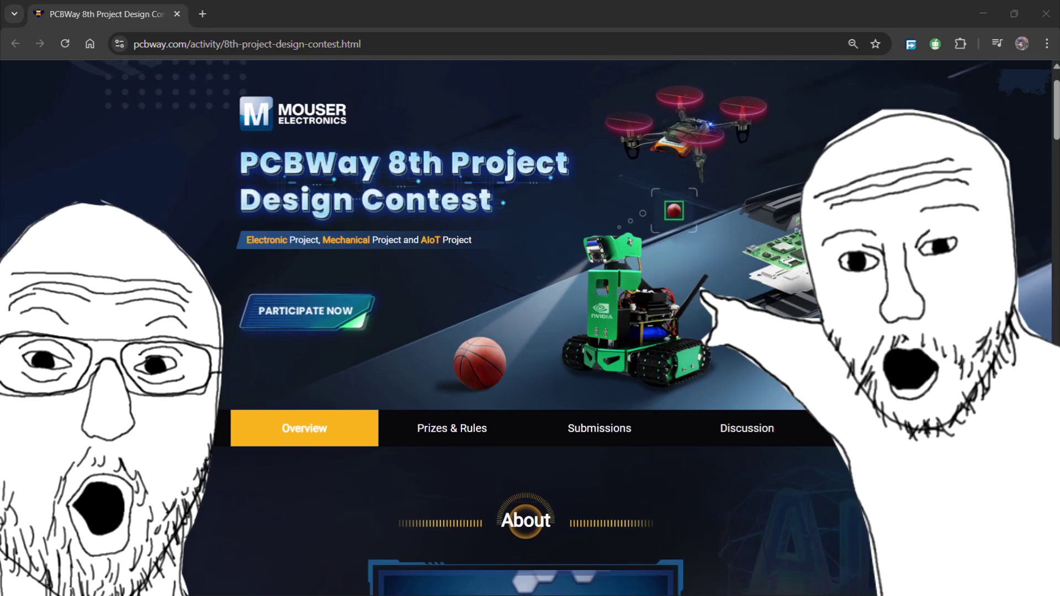
- Scroll the contest page, then jump to its Prizes & Rules and Submissions sections
{"action": "scroll", "coordinate": [521, 297], "scroll_direction": "down", "scroll_amount": 12}
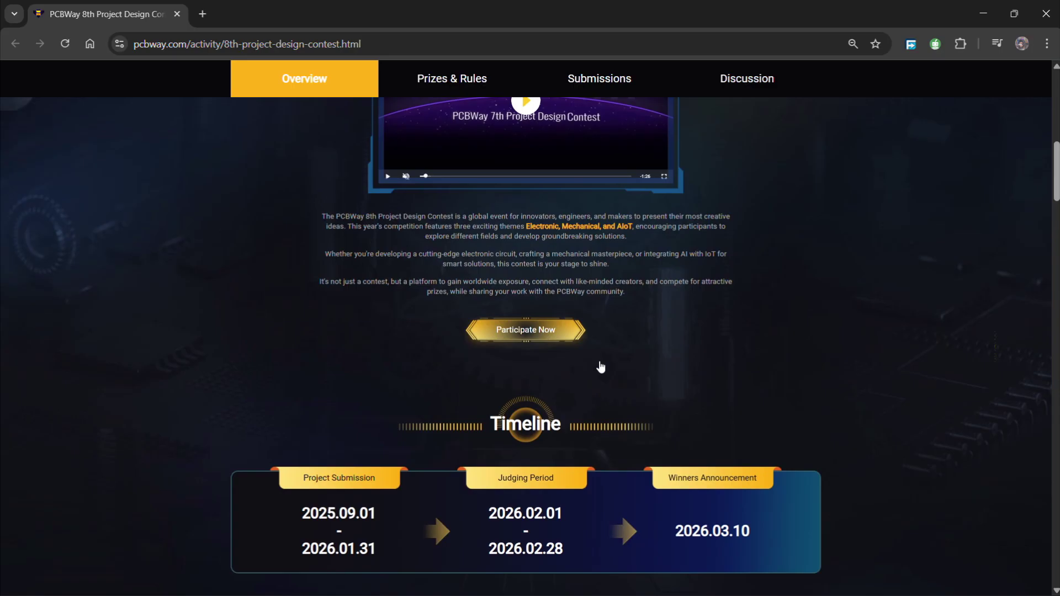
{"action": "scroll", "coordinate": [600, 365], "scroll_direction": "down", "scroll_amount": 5}
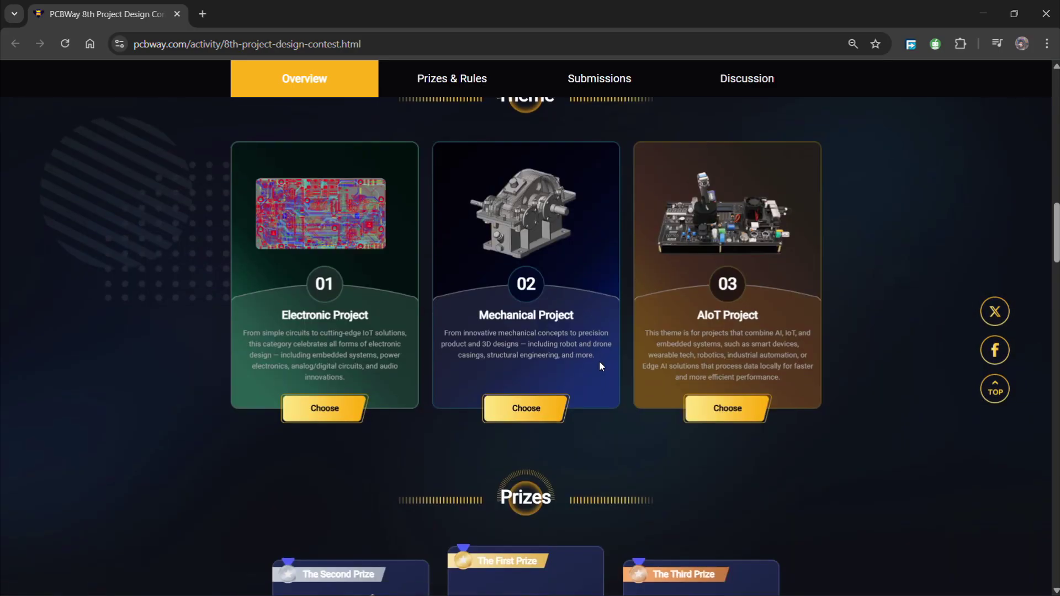
{"action": "scroll", "coordinate": [601, 365], "scroll_direction": "up", "scroll_amount": 1}
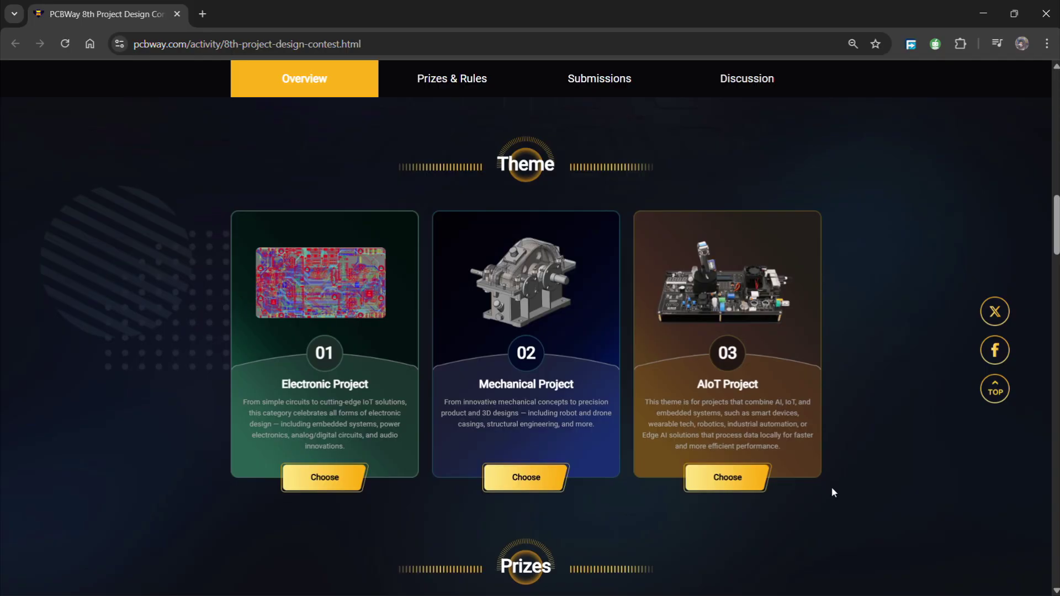
{"action": "left_click", "coordinate": [464, 87]}
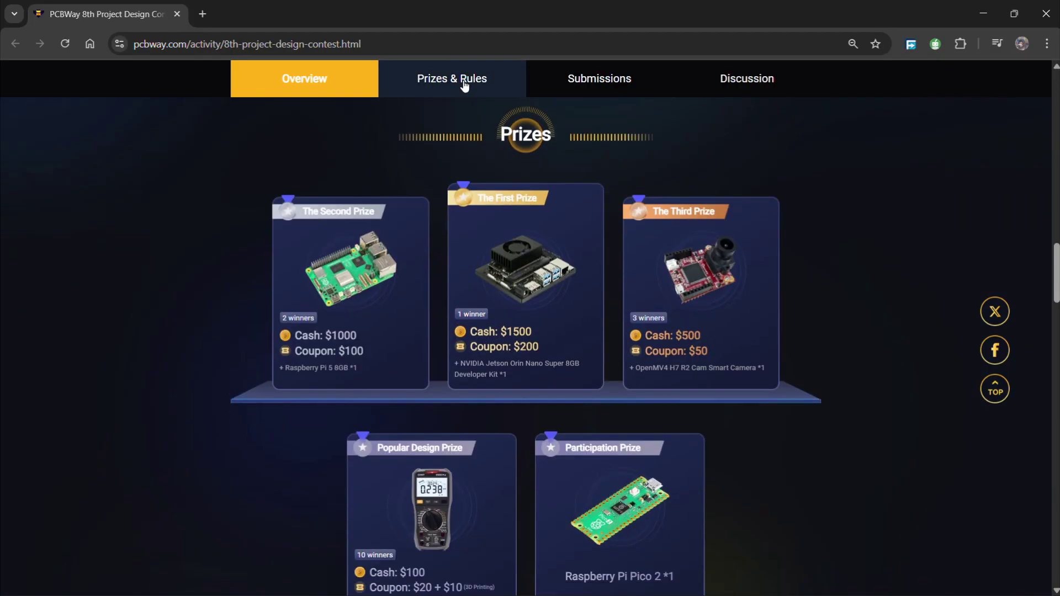
{"action": "left_click", "coordinate": [583, 81]}
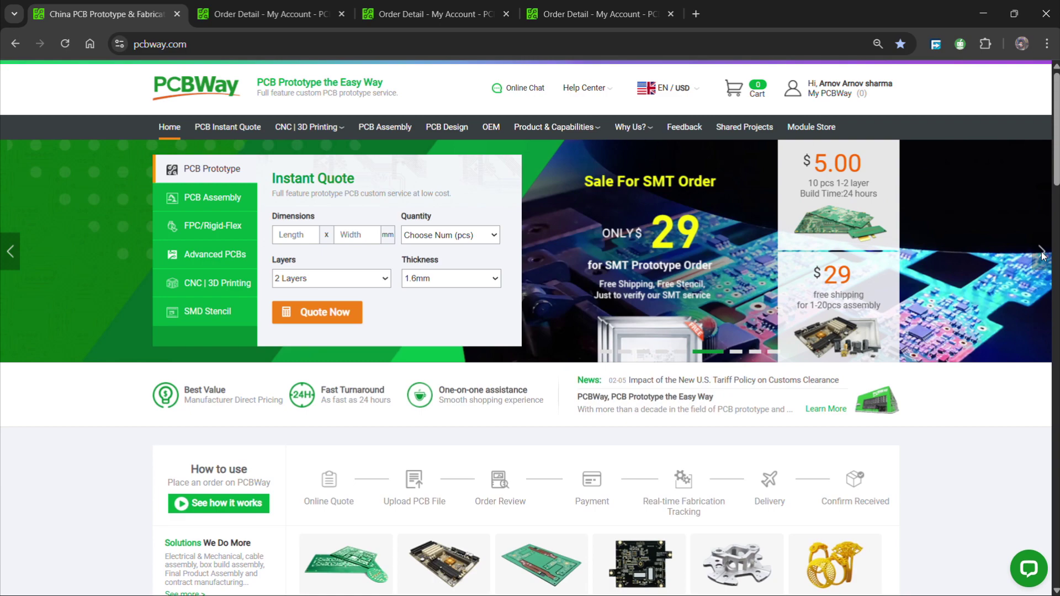
- Step the homepage banner forward two slides to the Aluminum PCB slide
{"action": "left_click", "coordinate": [1041, 252]}
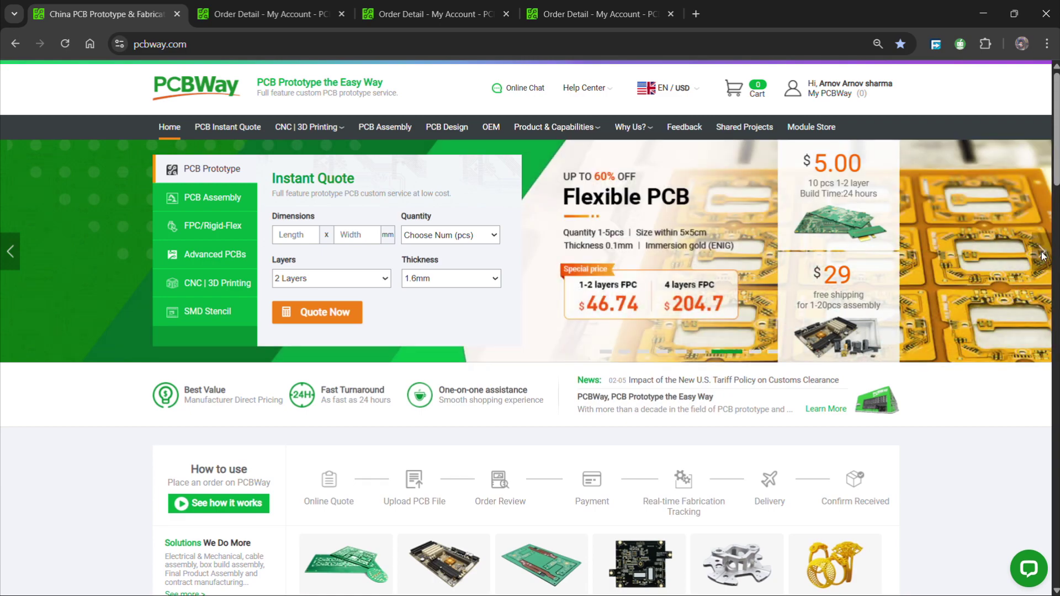
{"action": "left_click", "coordinate": [1041, 253]}
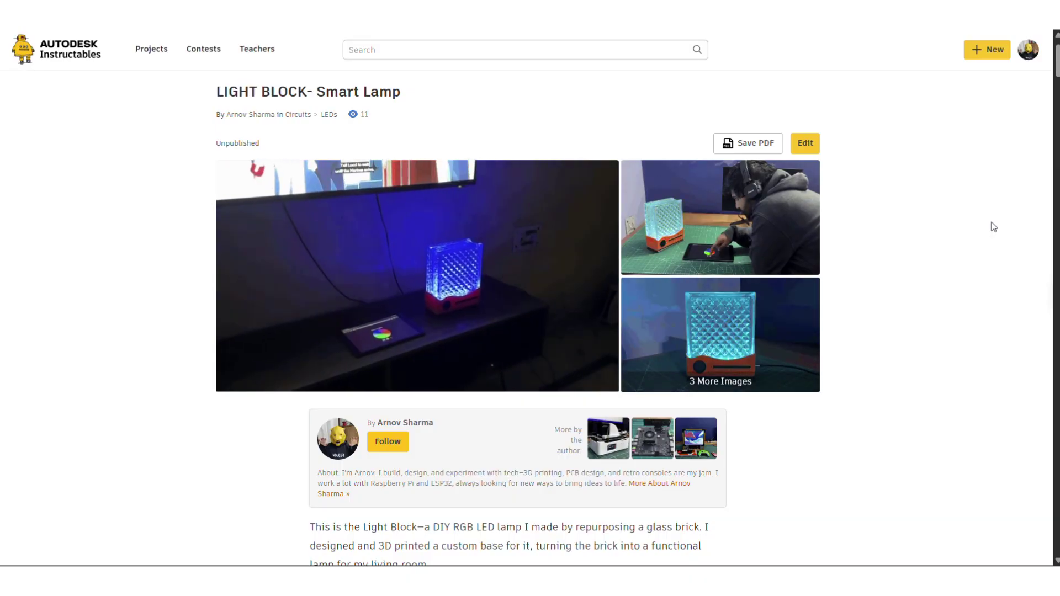
{"action": "scroll", "coordinate": [982, 229], "scroll_direction": "down", "scroll_amount": 10}
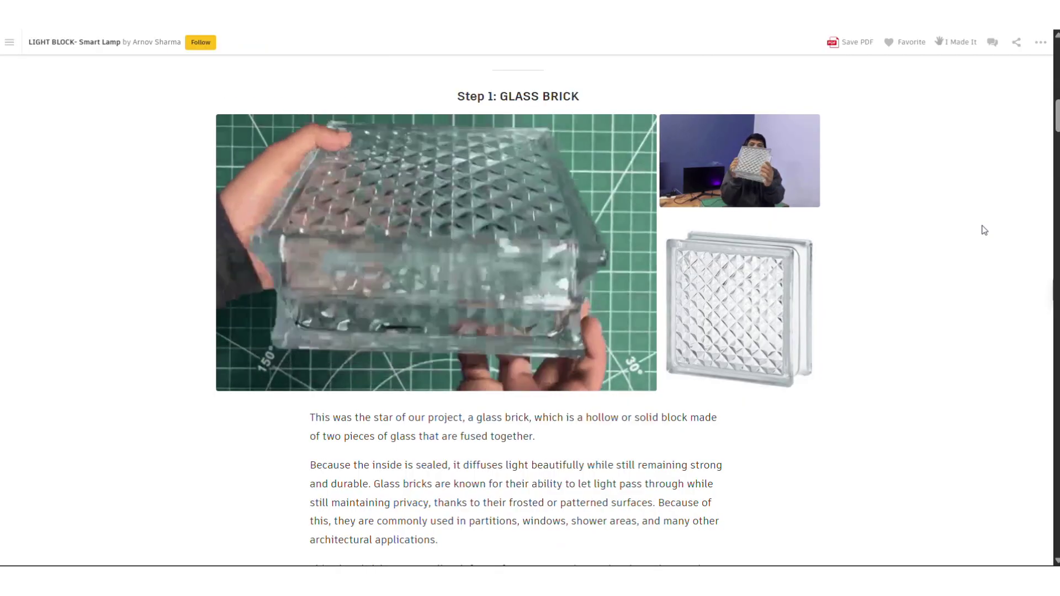
{"action": "scroll", "coordinate": [984, 230], "scroll_direction": "down", "scroll_amount": 4}
{"action": "scroll", "coordinate": [984, 230], "scroll_direction": "down", "scroll_amount": 6}
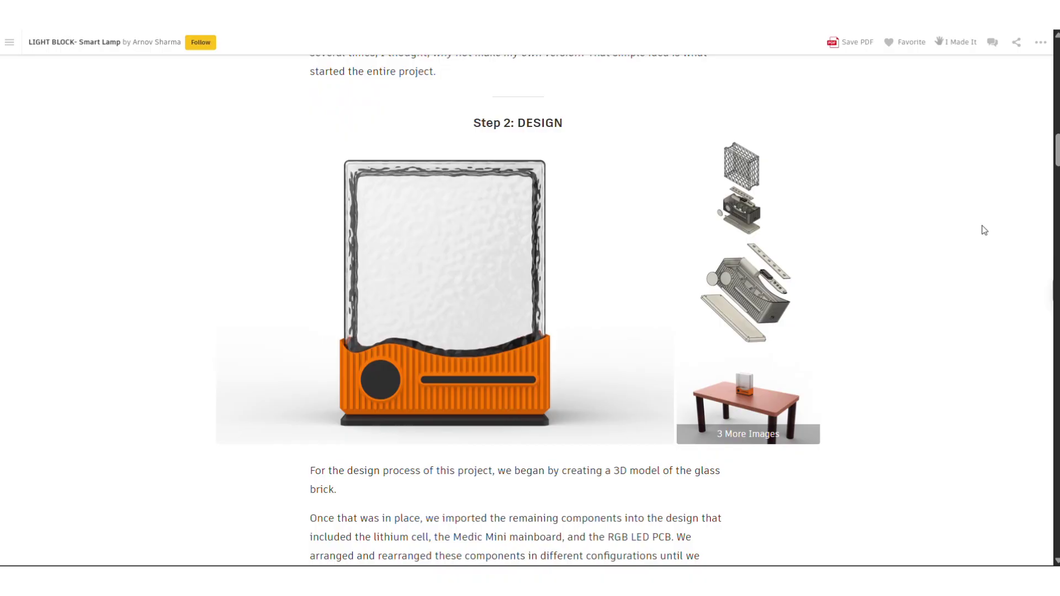
{"action": "scroll", "coordinate": [984, 230], "scroll_direction": "down", "scroll_amount": 10}
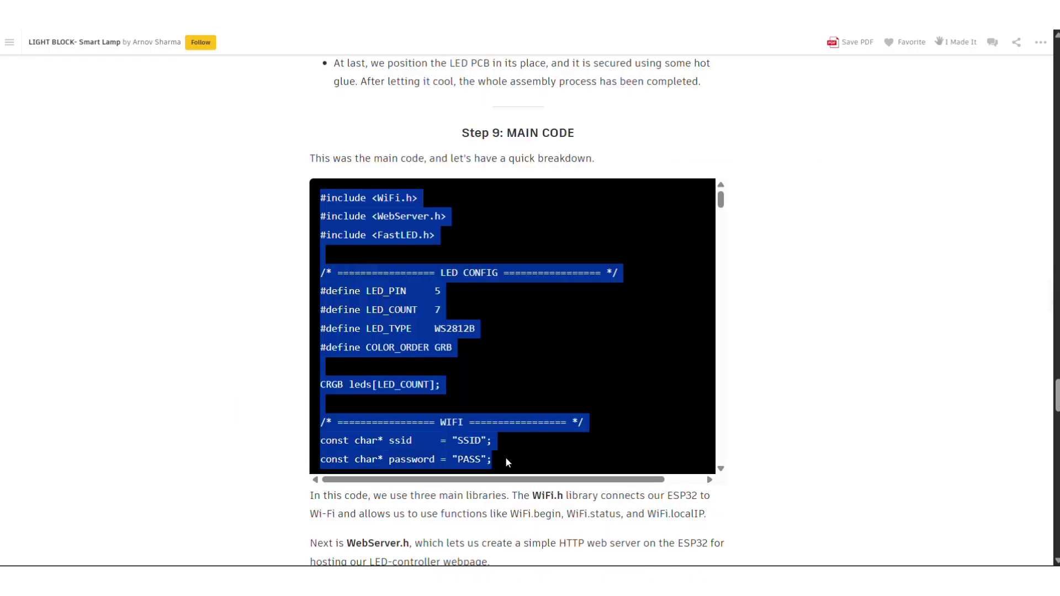
{"action": "scroll", "coordinate": [511, 470], "scroll_direction": "down", "scroll_amount": 10}
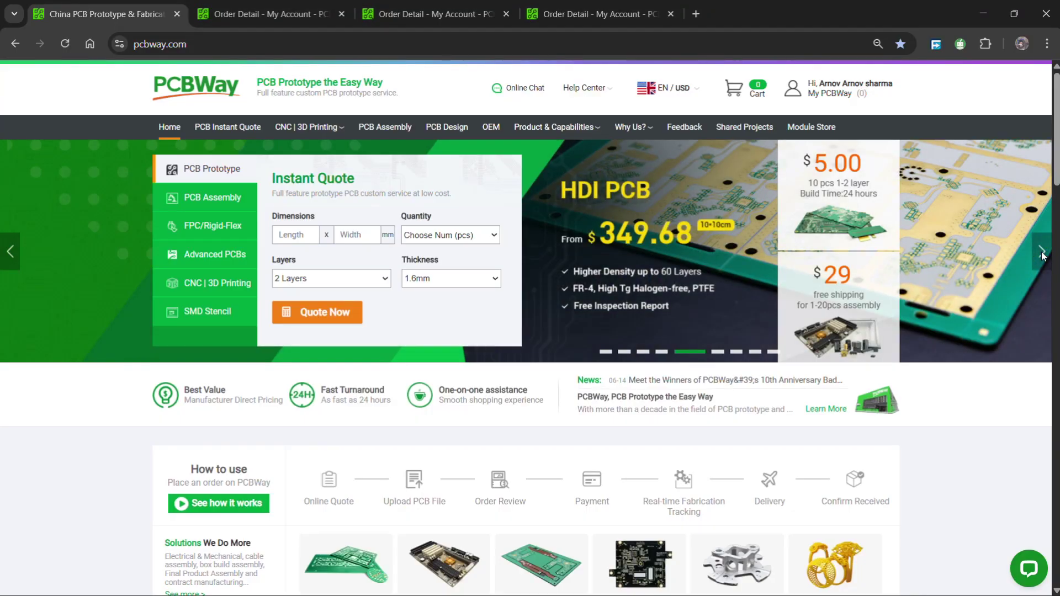
- Step the banner forward four slides, past Flexible PCB and Aluminum PCB, to Custom Parts
{"action": "left_click", "coordinate": [1042, 253]}
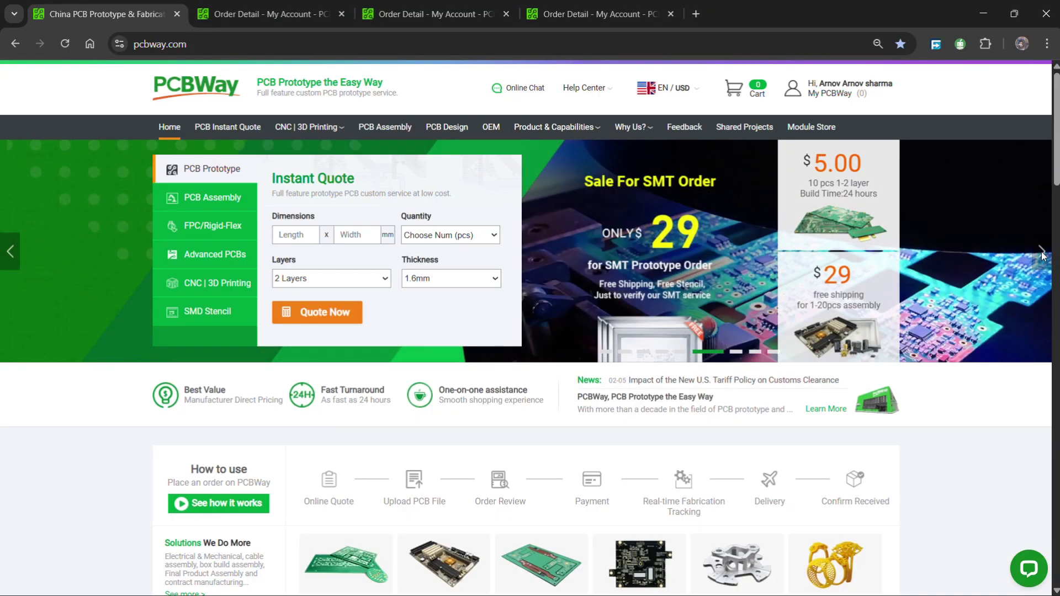
{"action": "left_click", "coordinate": [1042, 254]}
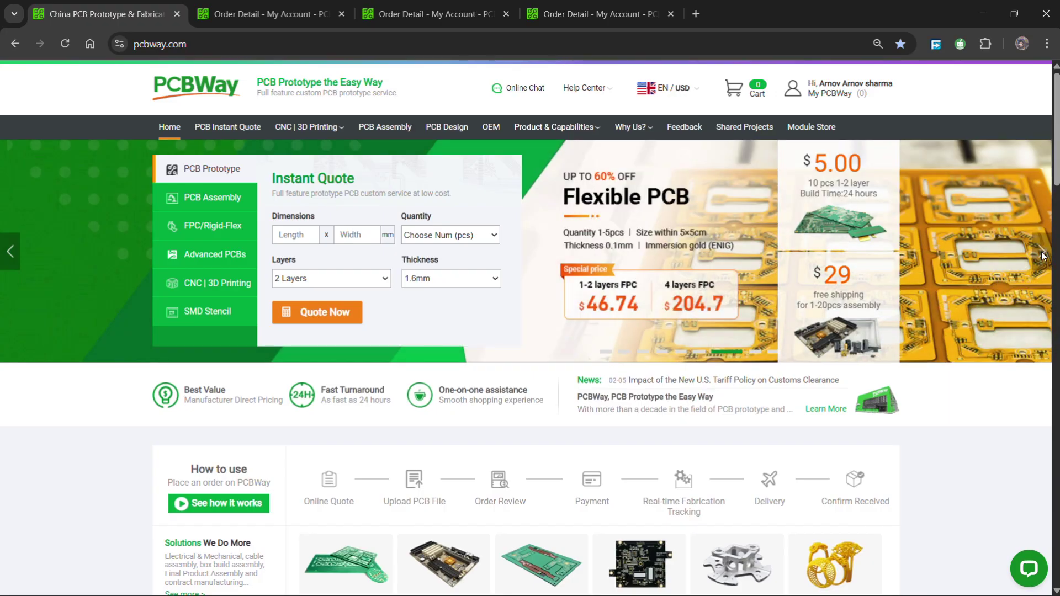
{"action": "left_click", "coordinate": [1041, 254]}
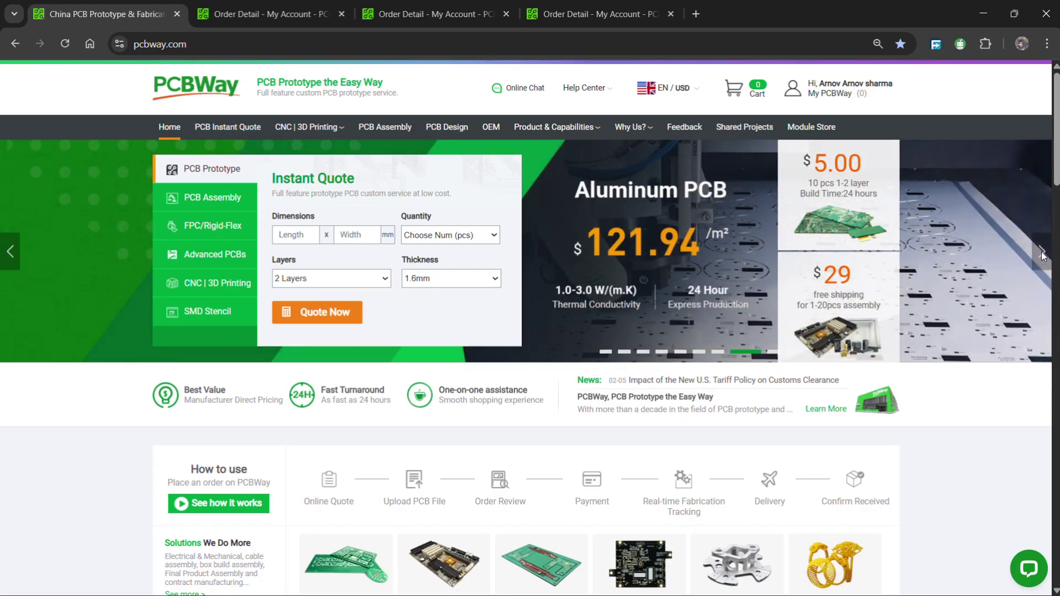
{"action": "left_click", "coordinate": [1042, 253]}
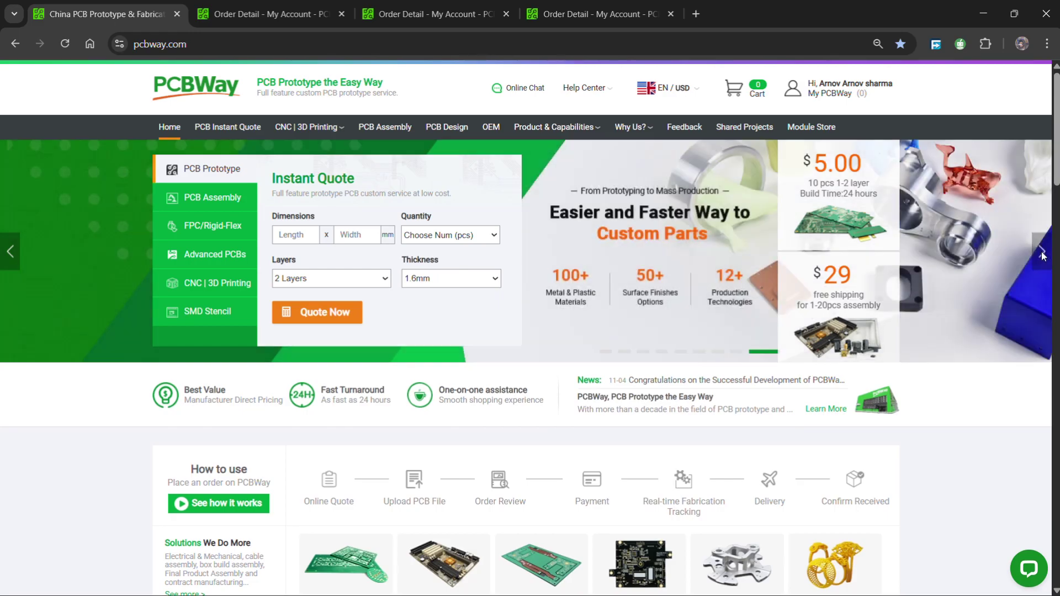